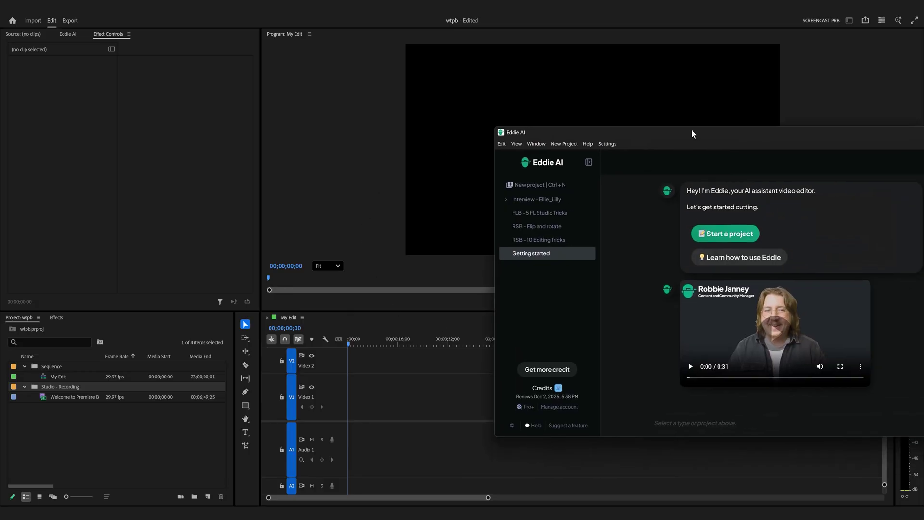
Drag the Eddie AI window to centre it over the Premiere project
left_click_drag(691, 130, 412, 108)
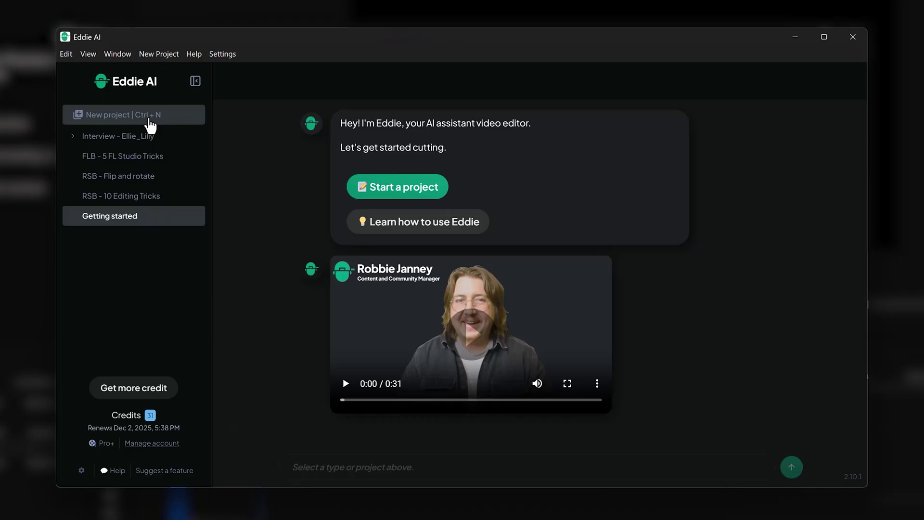
Create a new Chat & Edit project with an empty 0/50 Interviews list
left_click(150, 121)
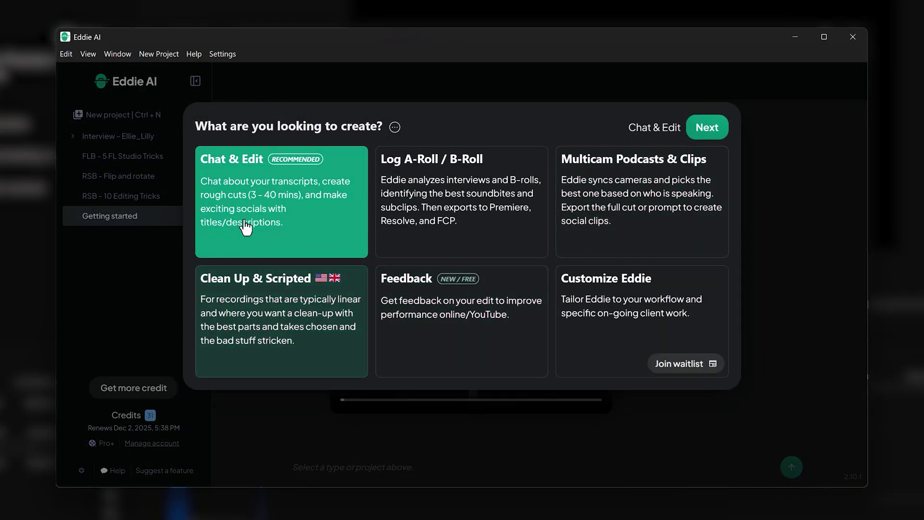
left_click(701, 137)
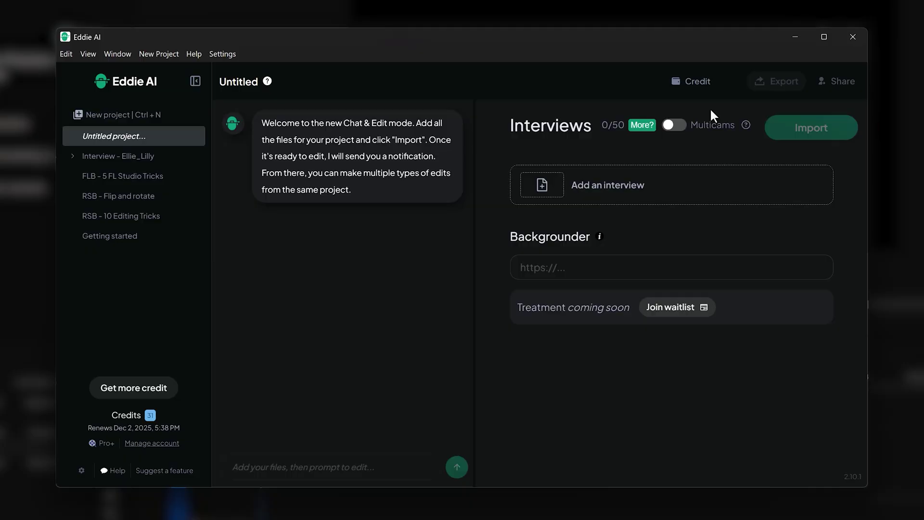
mouse_move(560, 202)
Import the Welcome to Premiere Basics raw studio recording from the Premiere bin as an interview
mouse_move(611, 177)
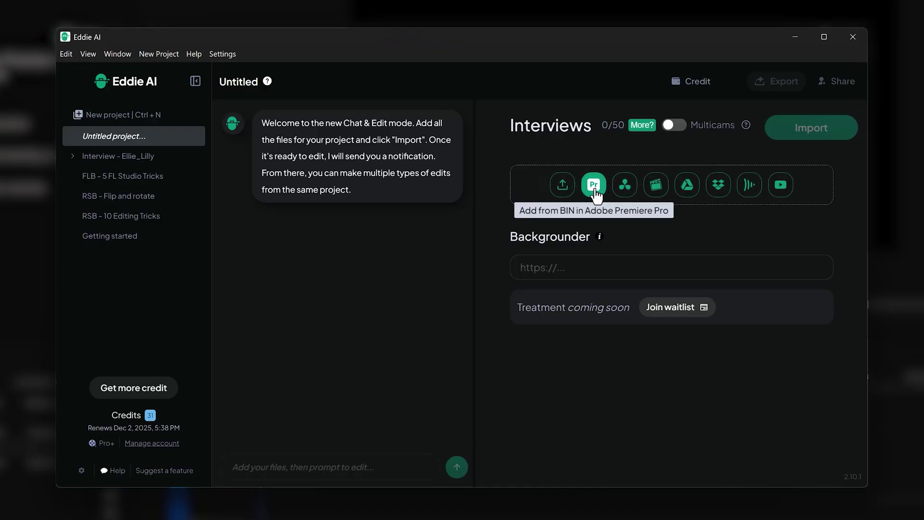
left_click(595, 195)
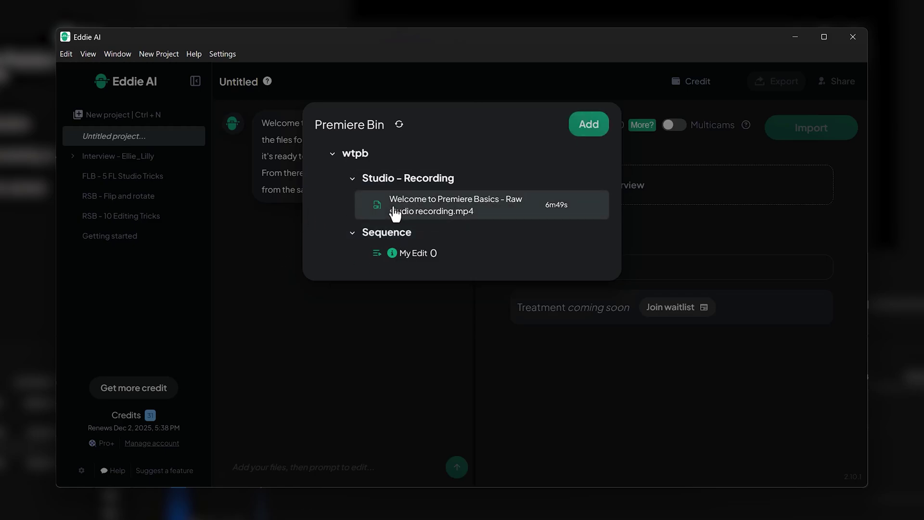
left_click(588, 124)
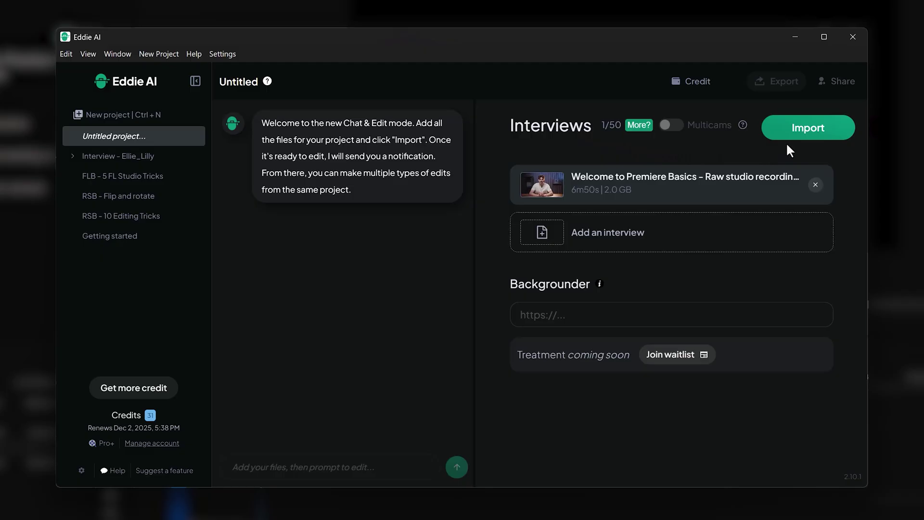
left_click(803, 130)
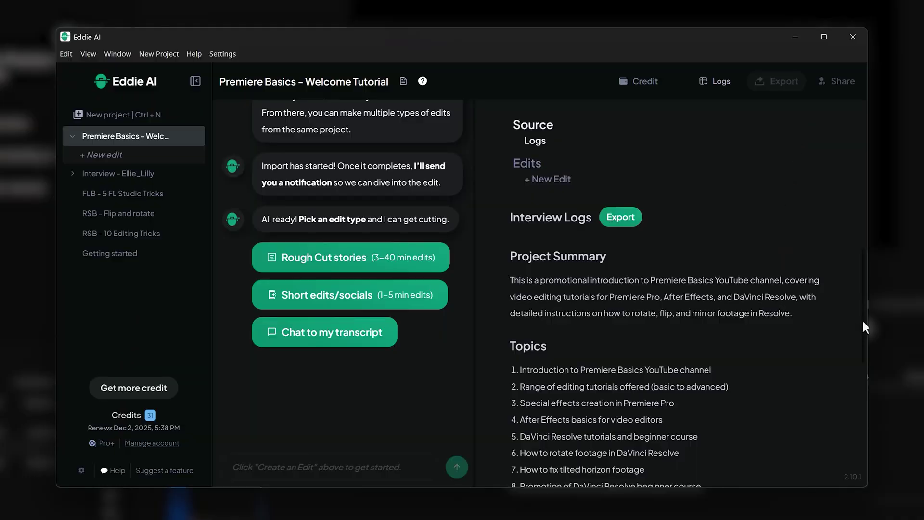
Scroll through the Premiere Basics – Welcome Tutorial interview logs
scroll(863, 319, "down", 5)
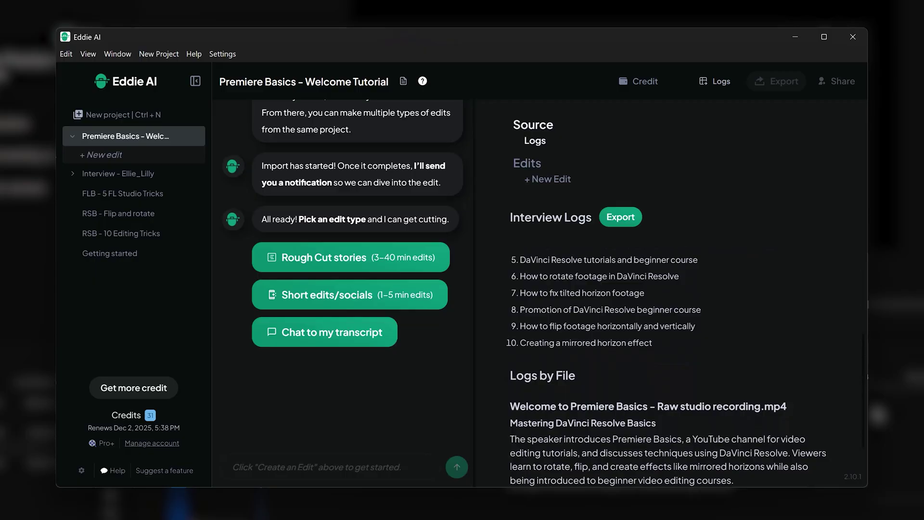
scroll(664, 366, "down", 2)
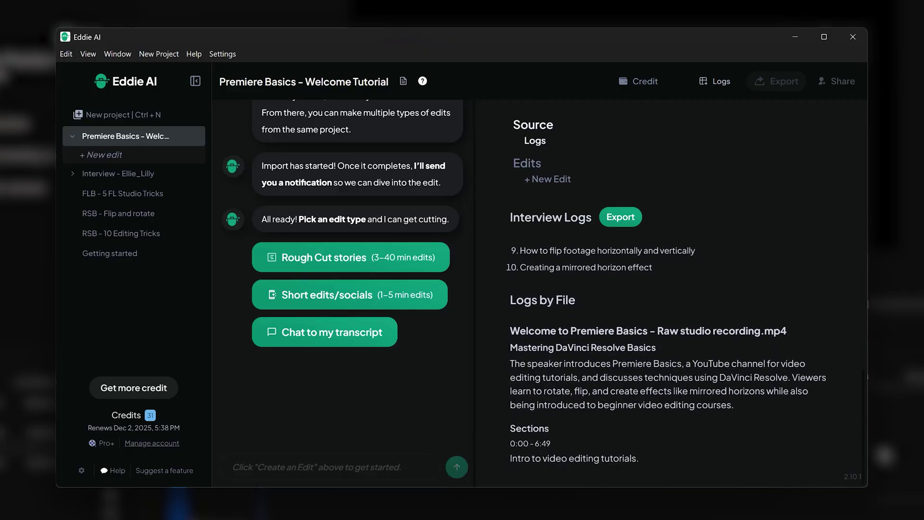
scroll(664, 366, "up", 3)
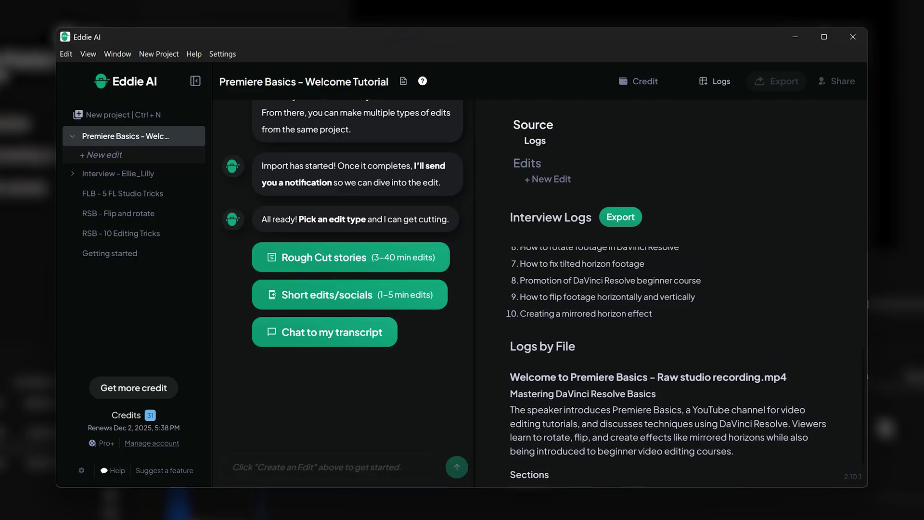
scroll(664, 366, "up", 4)
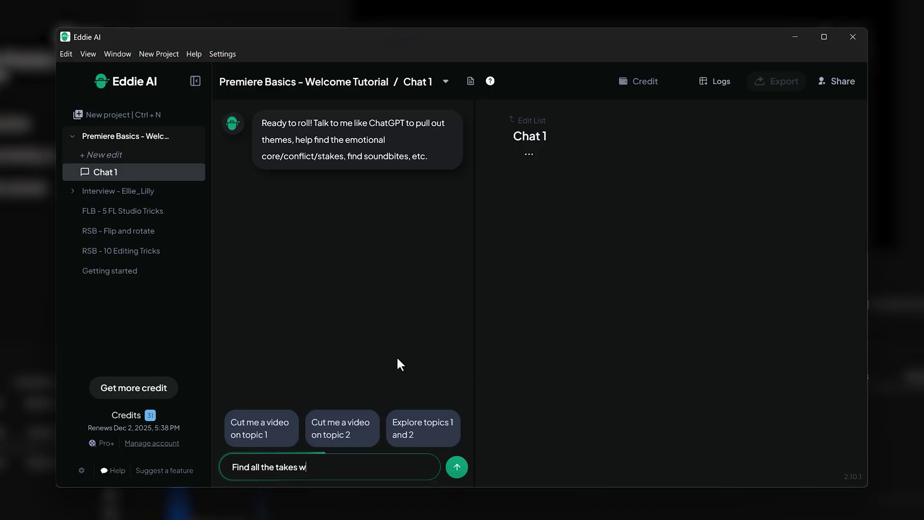
Ask for all 'Welcome to Premiere Basics' takes, keep only the third take, and preview Story_1
type("ome to Premiere Basics'")
key("Return")
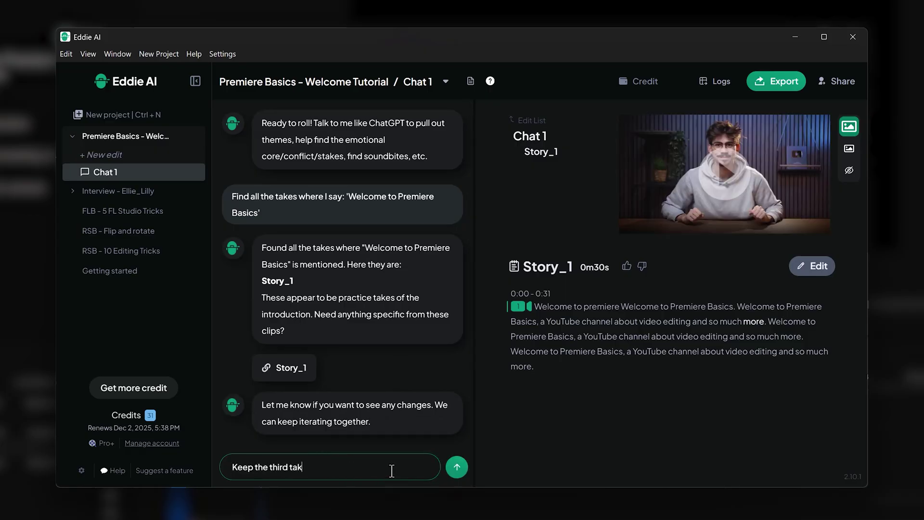
key("Return")
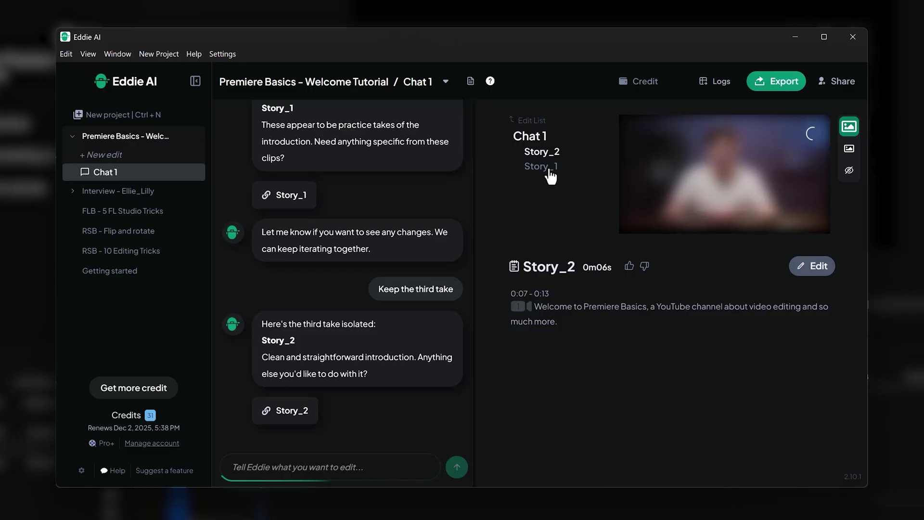
left_click(542, 166)
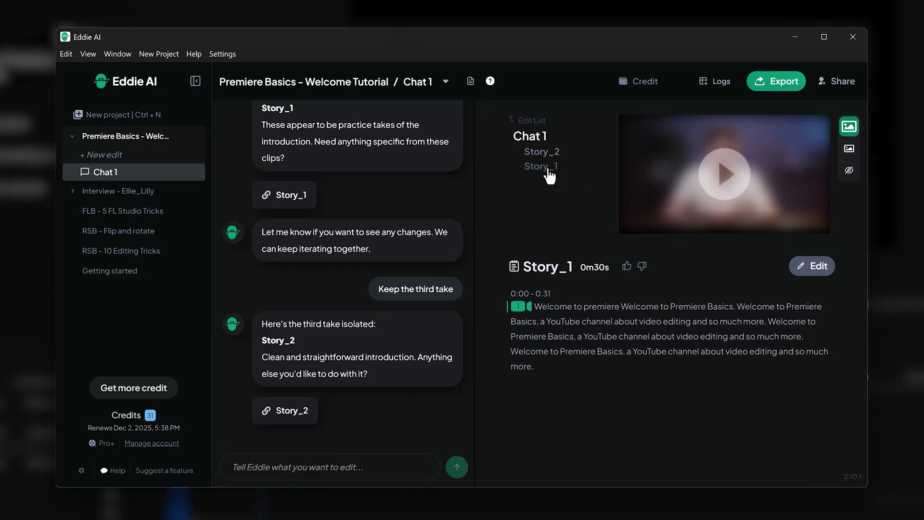
Delete the flubbed opening sentence from the Story_1 transcript
left_click(801, 271)
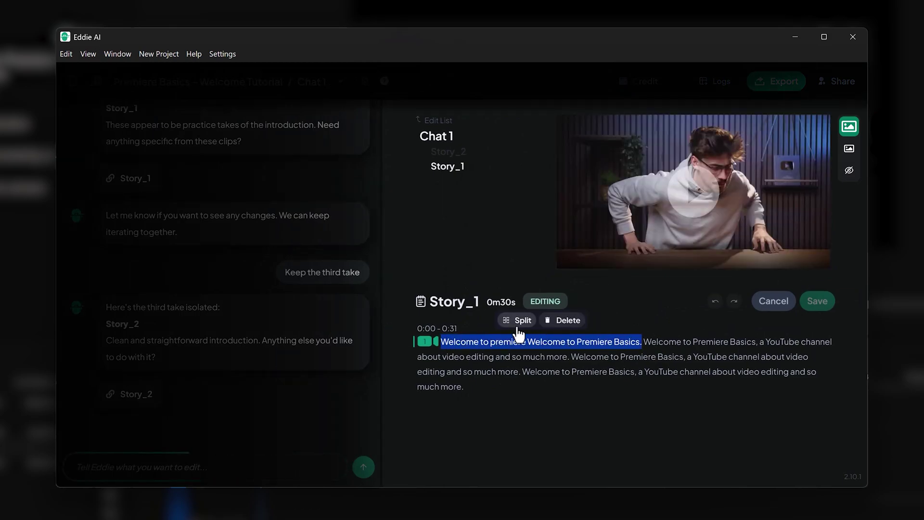
left_click(565, 327)
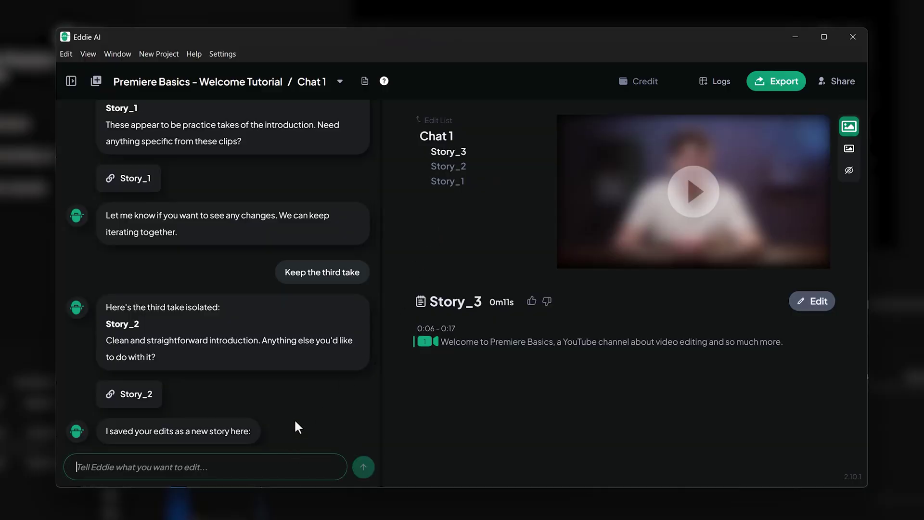
Request a 30-second short from the best takes and export it to Adobe Premiere Pro
type("Make a 30 sec short from the best takes")
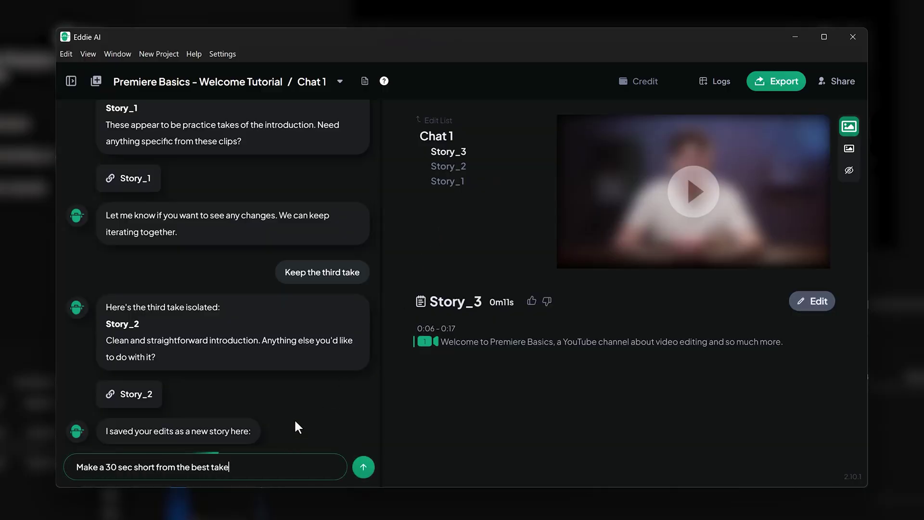
left_click(362, 468)
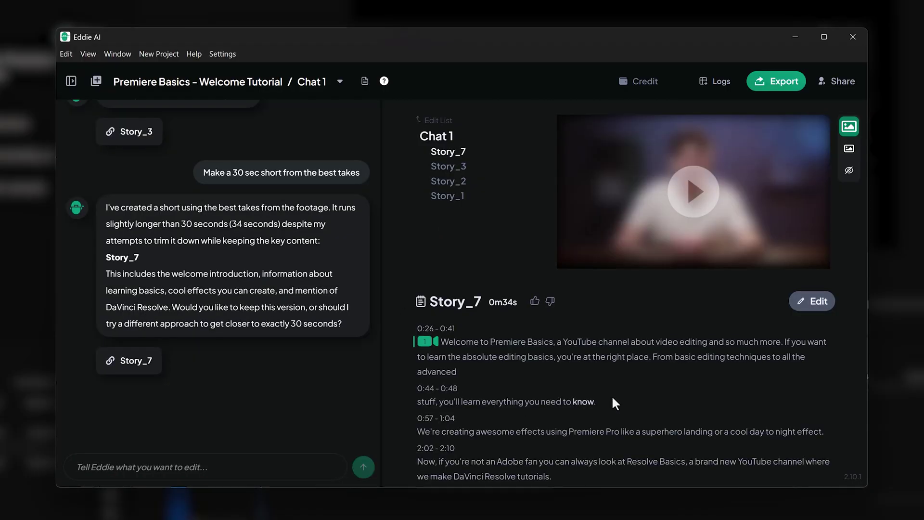
scroll(838, 369, "down", 1)
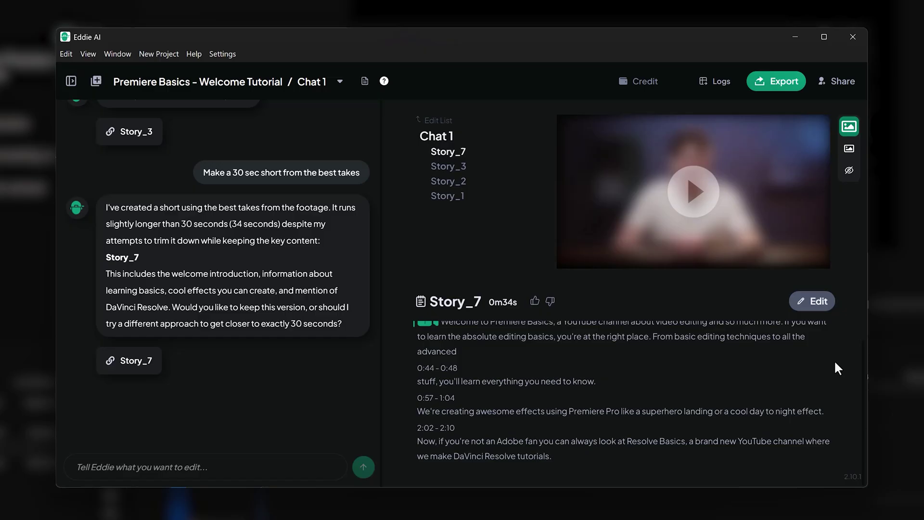
scroll(836, 375, "up", 1)
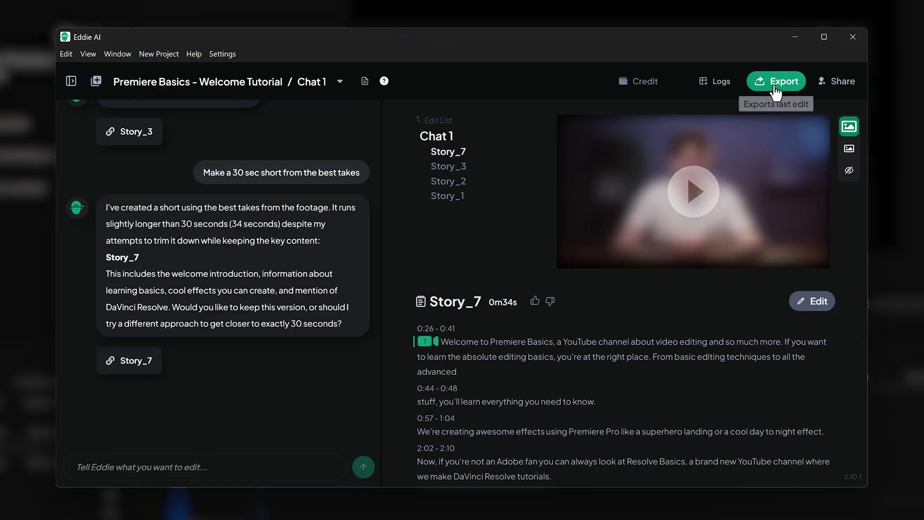
left_click(777, 89)
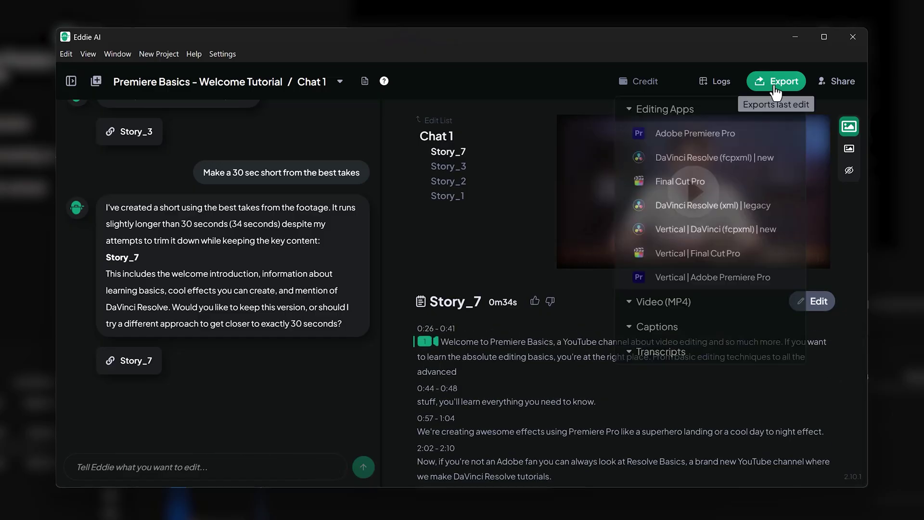
left_click(737, 135)
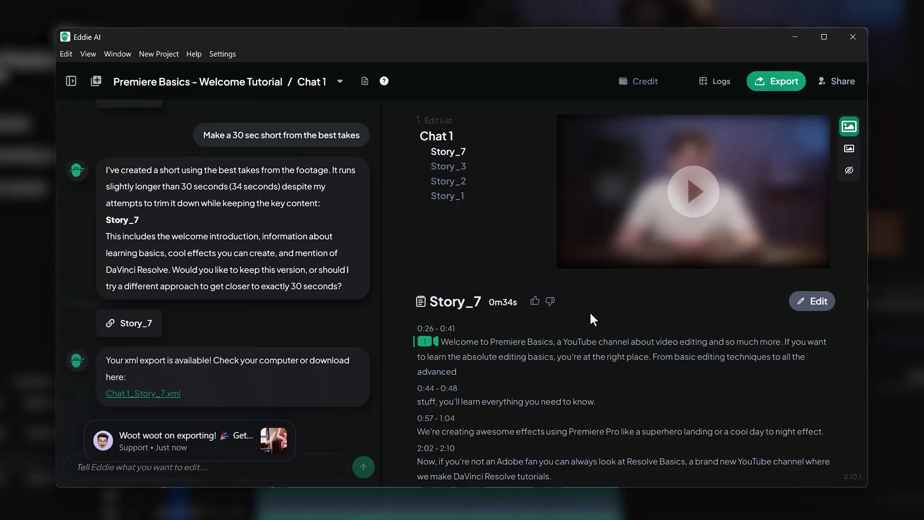
Minimize Eddie AI to review the Chat 1_Story_7 sequence in Premiere's timeline
left_click(795, 36)
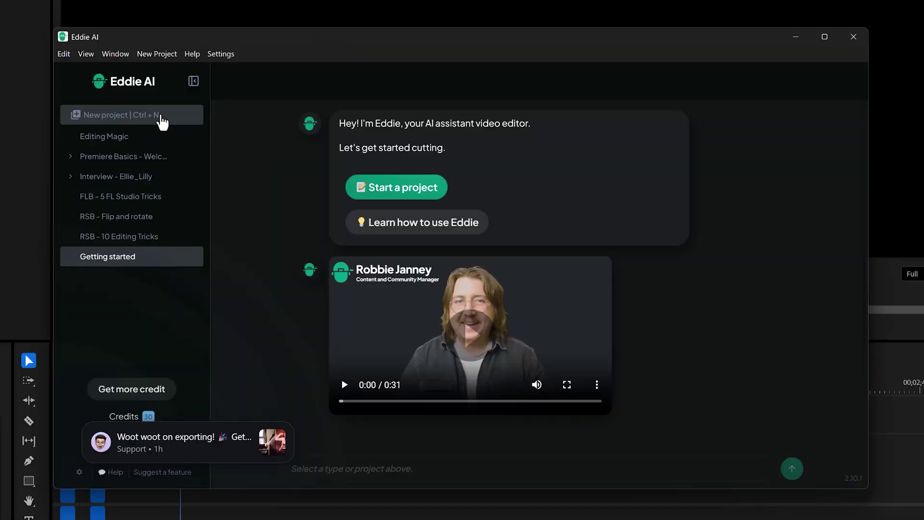
Create a new project of the Clean Up & Scripted type
left_click(160, 116)
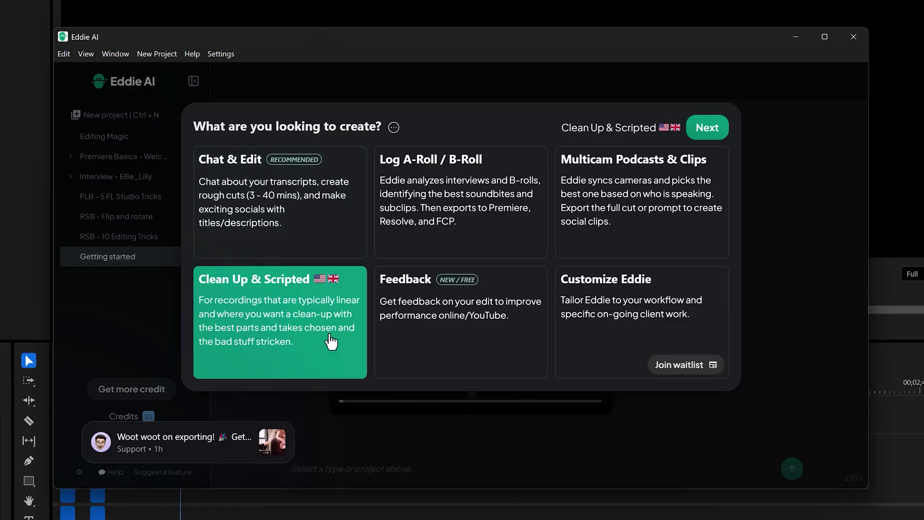
left_click(721, 128)
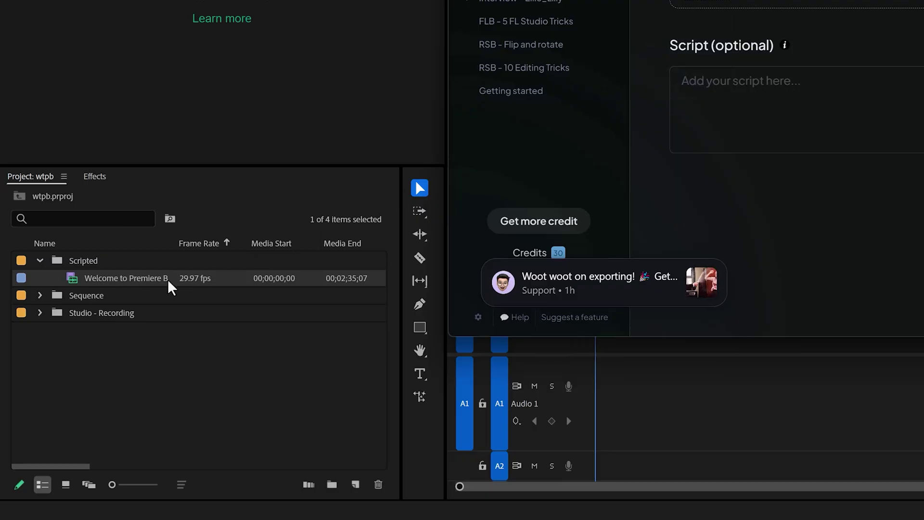
Paste the video's script into the Script box and import it with the Welcome recording
left_click(793, 82)
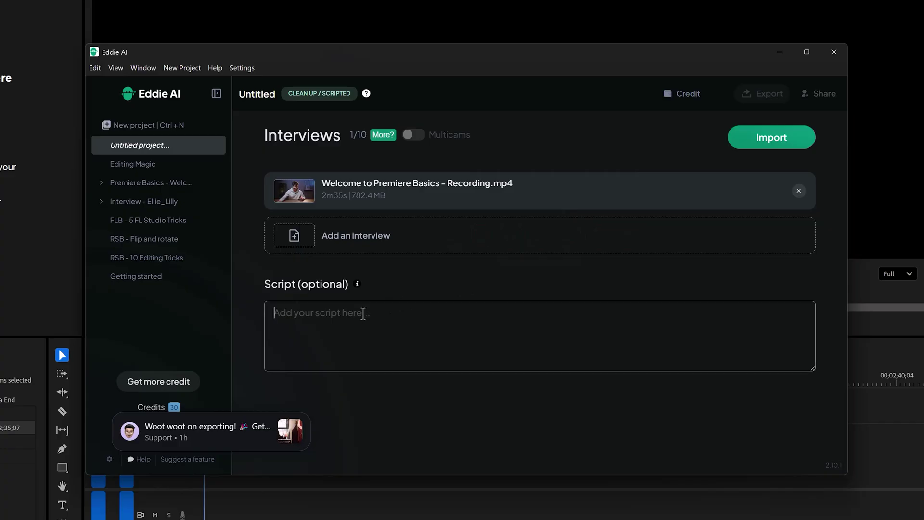
key("ctrl+v")
scroll(356, 308, "up", 5)
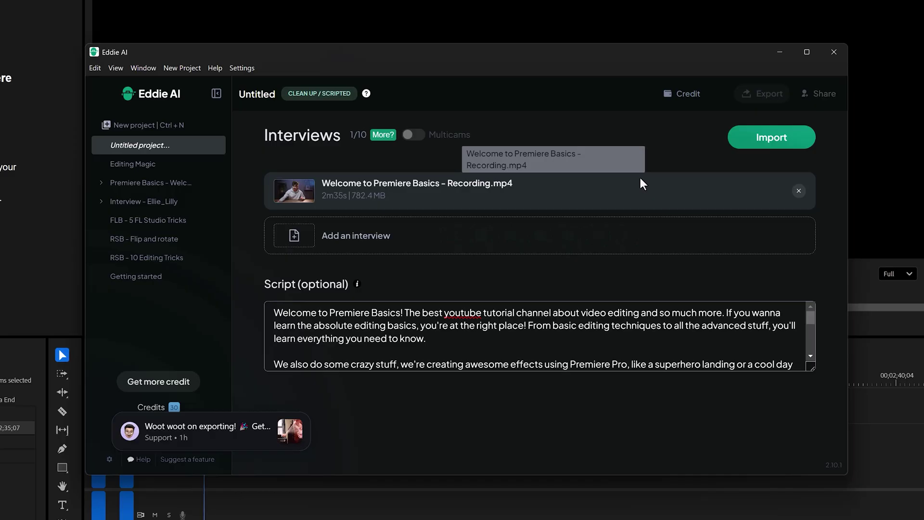
left_click(739, 143)
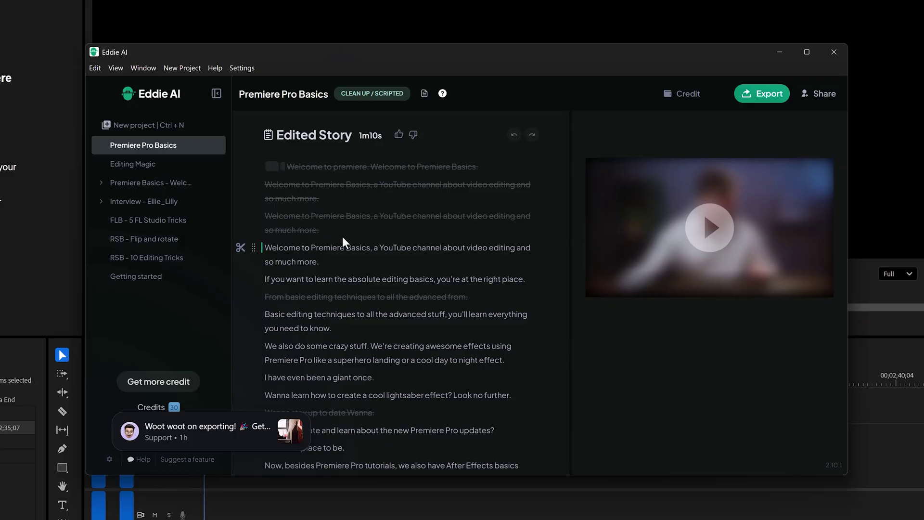
Export the Premiere Pro Basics scripted story to Premiere Pro and expand its V1 and A1 tracks
left_click(763, 95)
left_click(470, 214)
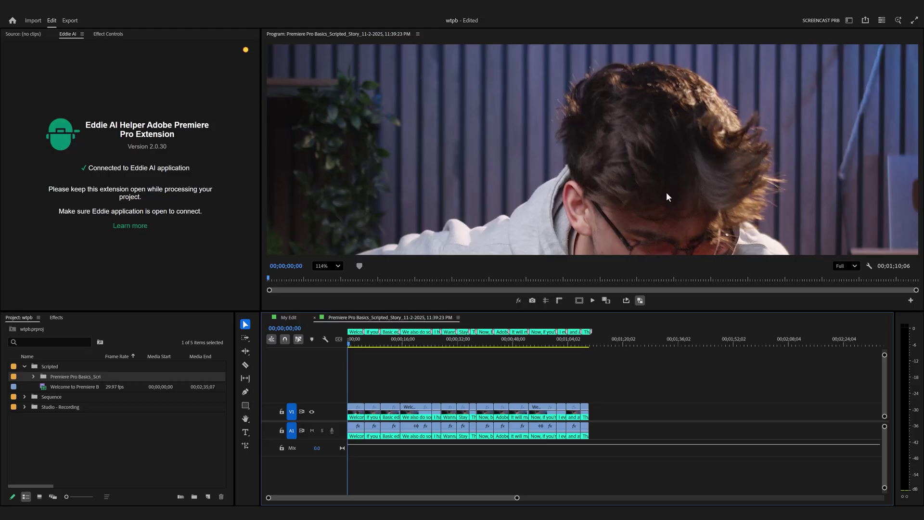
double_click(327, 410)
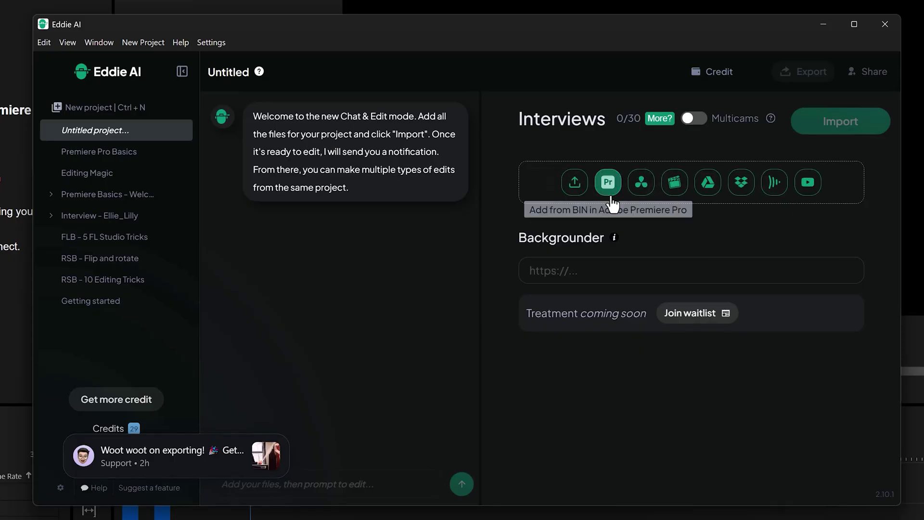
Add the raw studio recording from the Premiere bin as interview footage
left_click(549, 183)
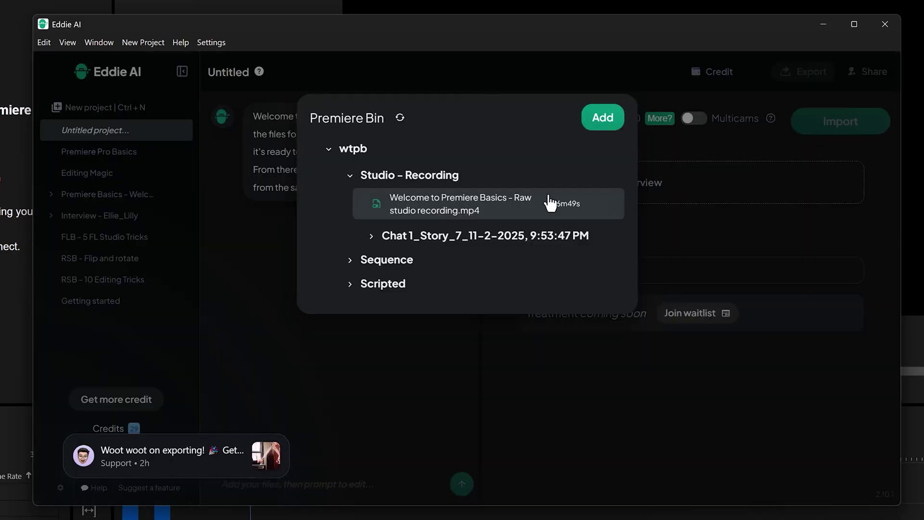
left_click(602, 121)
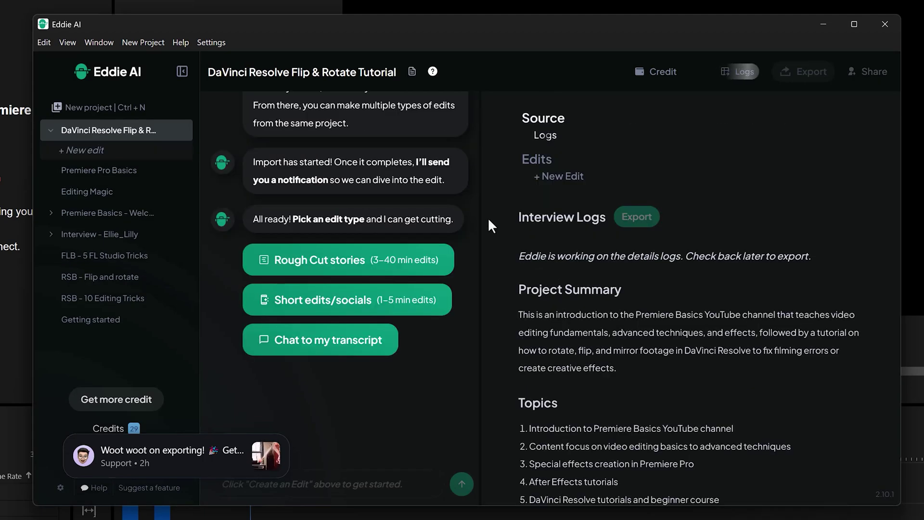
Request a rough cut story, then paste the full script into the prompt for a revised introduction
left_click(339, 266)
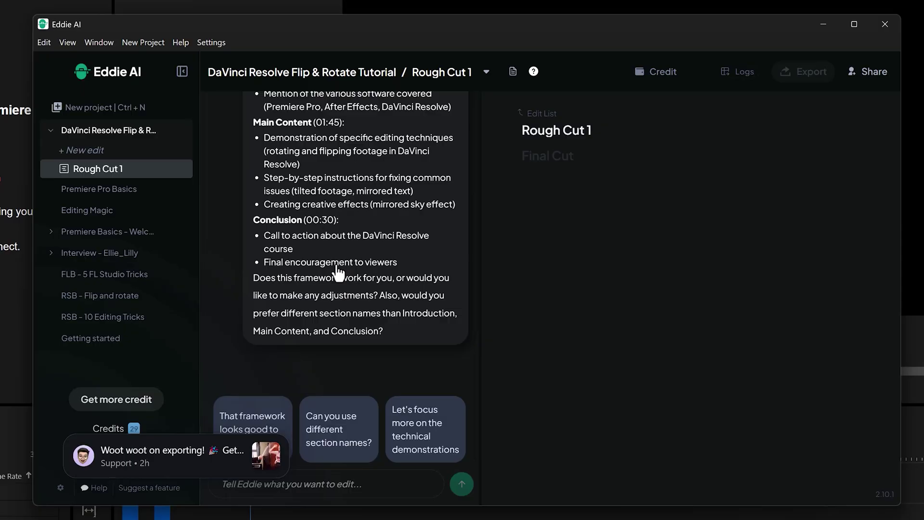
type("o")
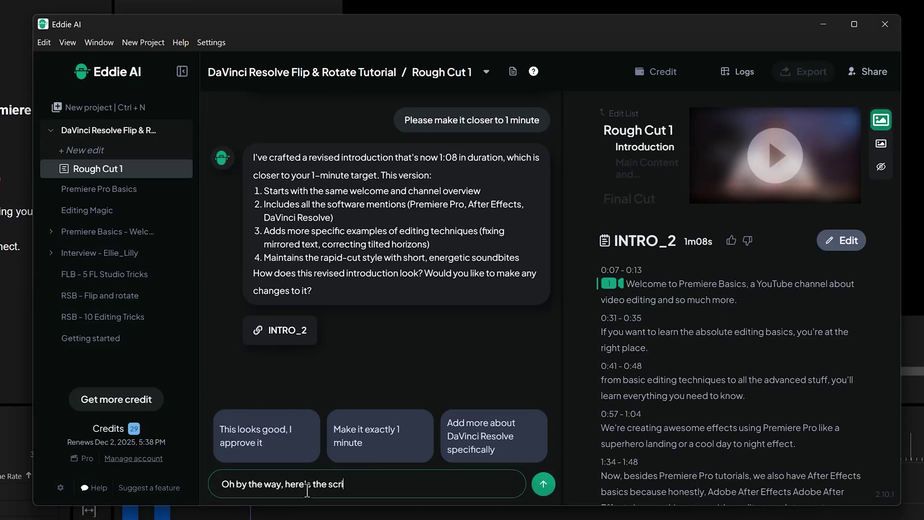
key("shift+Return")
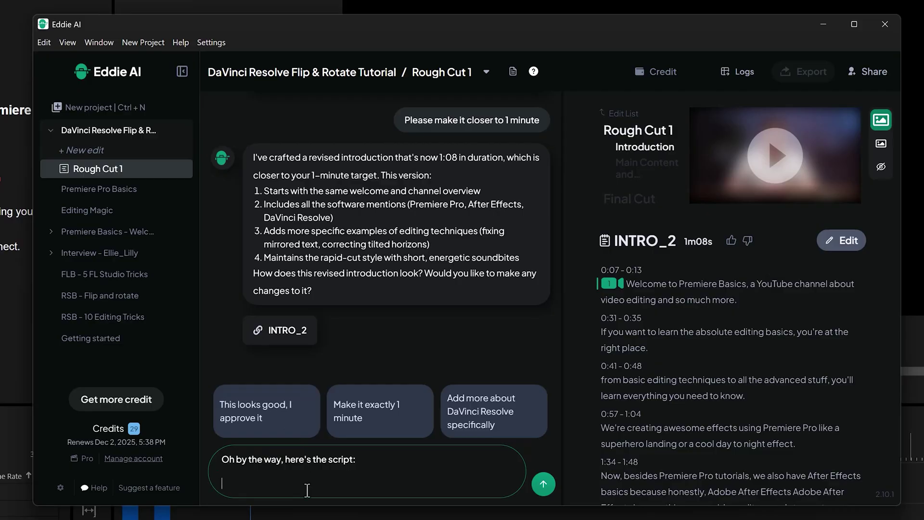
key("ctrl+v")
key("Return")
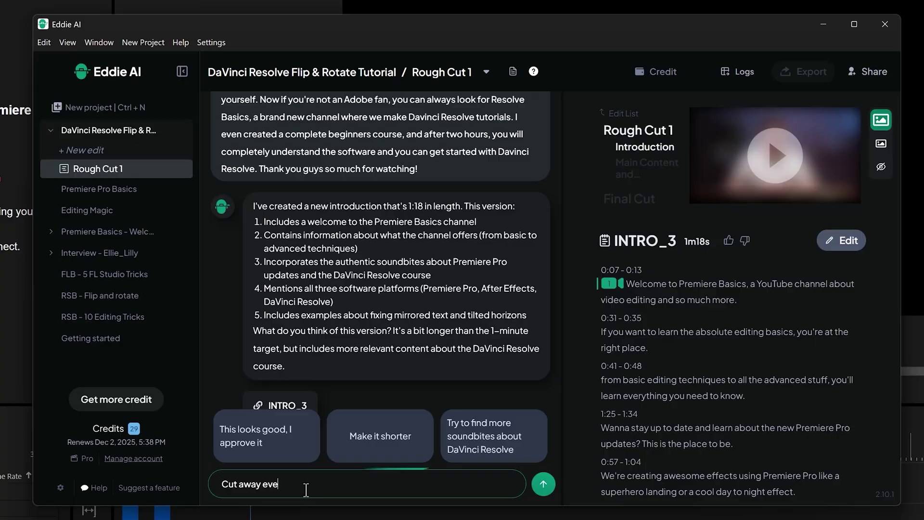
Send the request 'Cut away everything that's not in the script' for the INTRO_3 introduction
key("Return")
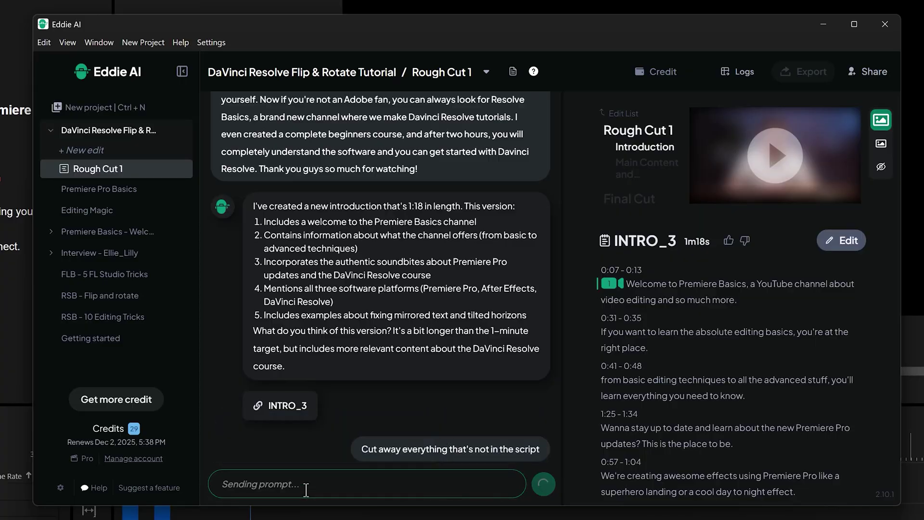